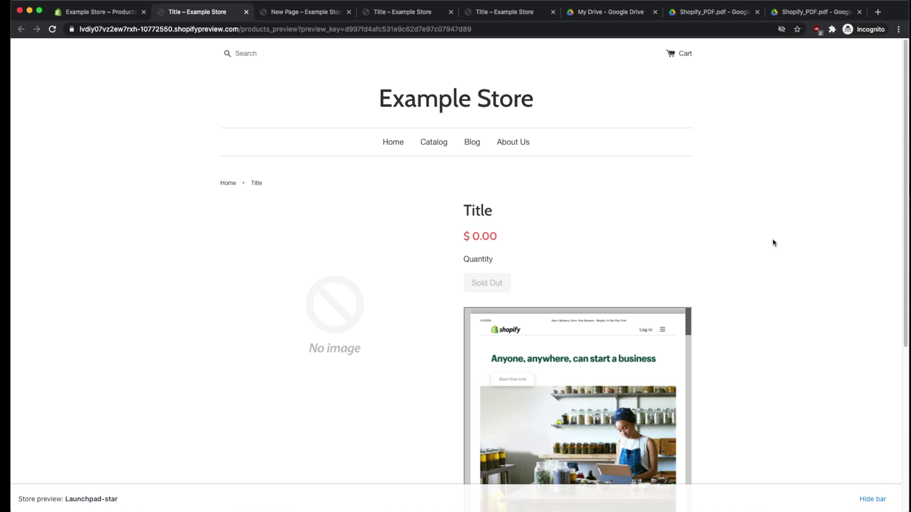
# Step: Scroll through the Title product preview's embedded PDF, then switch to the New Page preview tab
pyautogui.scroll(-3, 774, 243)
pyautogui.scroll(-3, 774, 243)
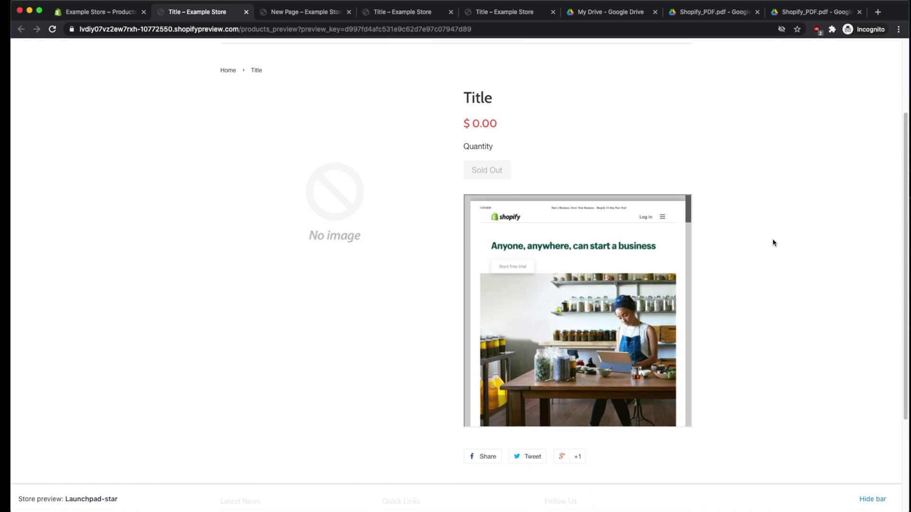
pyautogui.scroll(1, 773, 243)
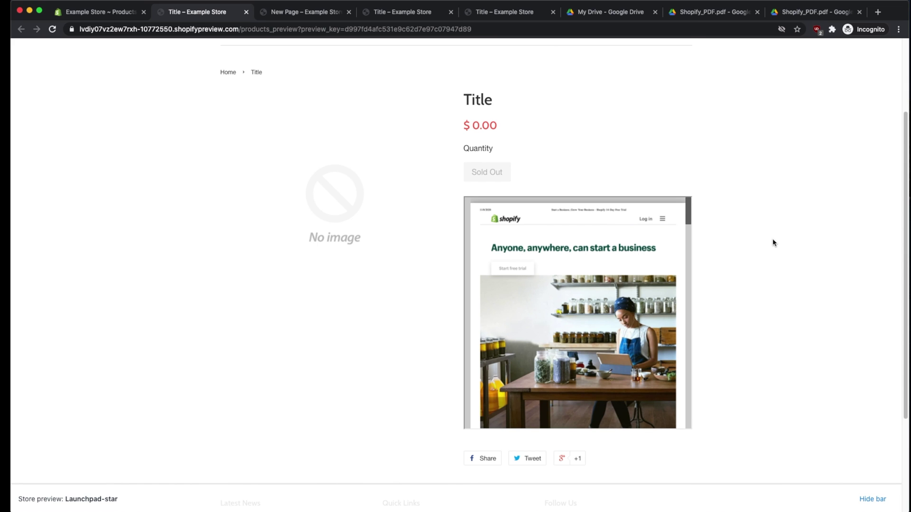
pyautogui.scroll(-5, 689, 222)
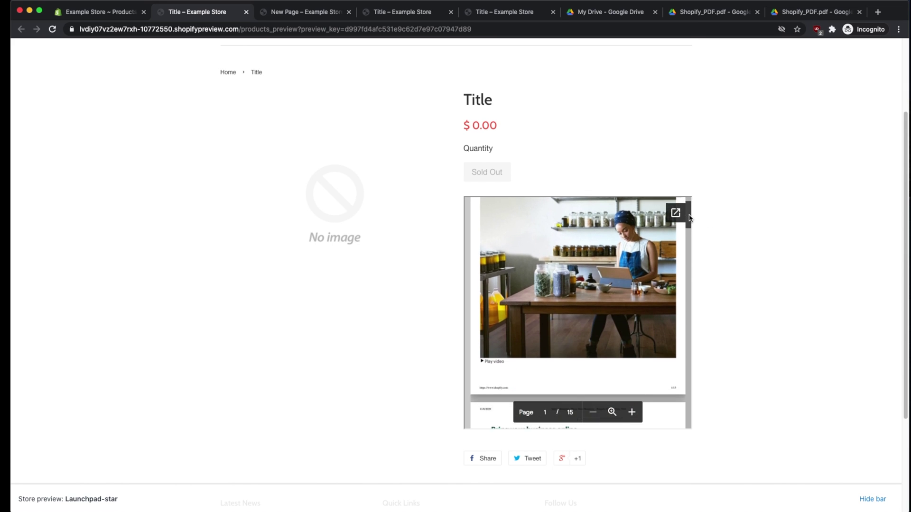
pyautogui.moveTo(688, 222)
pyautogui.mouseDown()
pyautogui.moveTo(689, 237)
pyautogui.moveTo(692, 205)
pyautogui.mouseUp()
pyautogui.scroll(3, 583, 155)
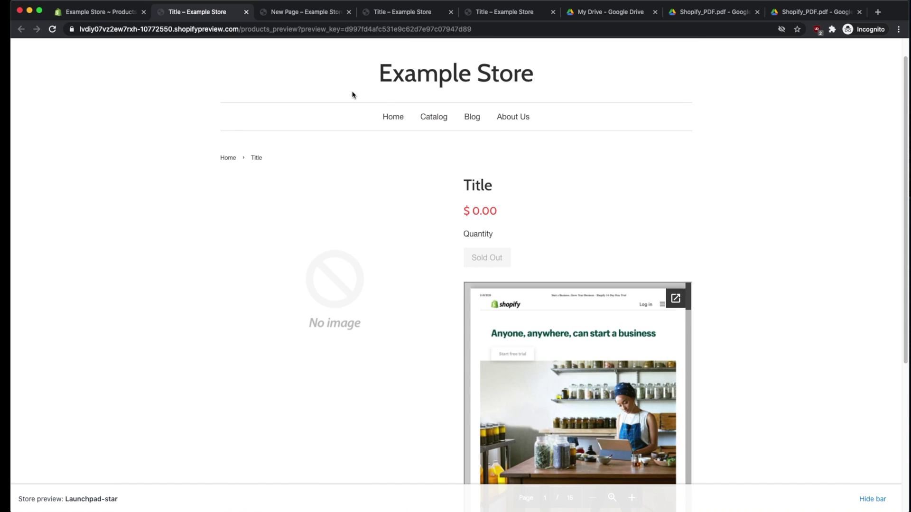
pyautogui.click(304, 12)
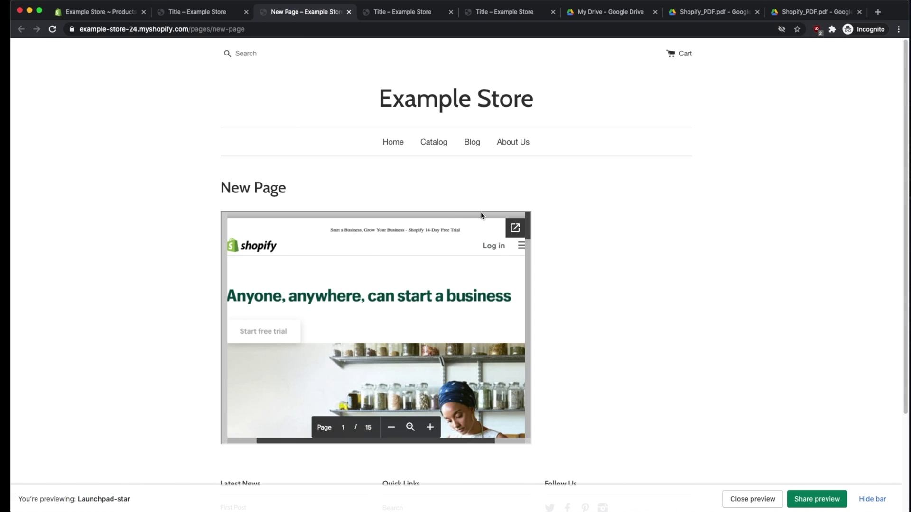
# Step: Adjust the view while the admin Products page shows its empty product list
pyautogui.moveTo(528, 224)
pyautogui.mouseDown()
pyautogui.moveTo(529, 239)
pyautogui.moveTo(528, 219)
pyautogui.mouseUp()
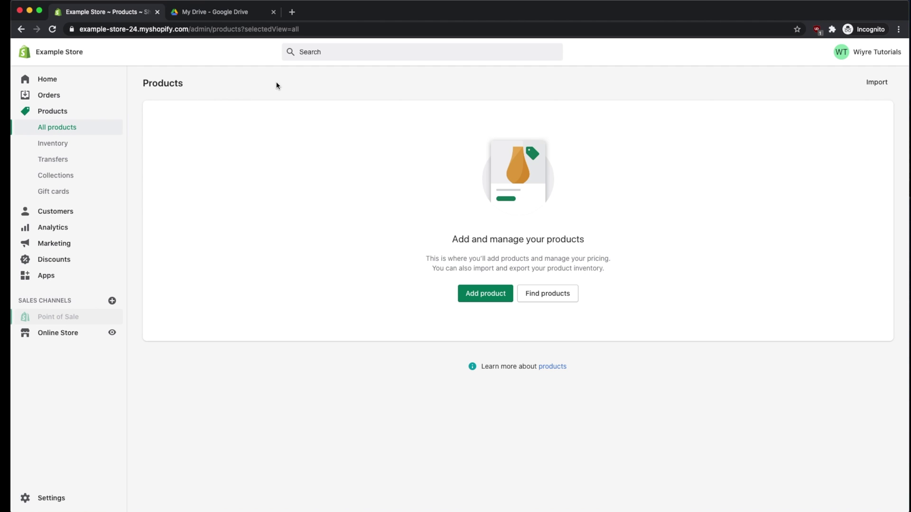
# Step: Add a new product titled 'Title', show its description as HTML, then go to Google Drive
pyautogui.click(475, 296)
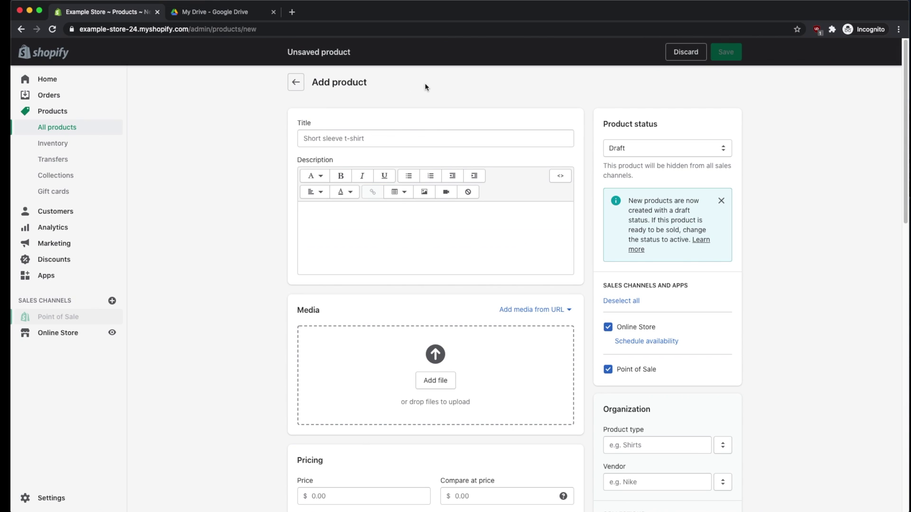
pyautogui.click(328, 132)
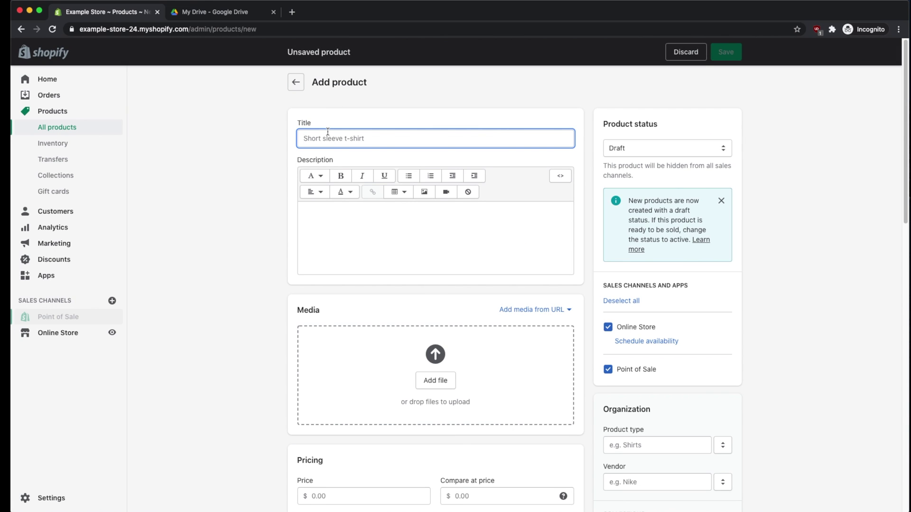
pyautogui.write('Title')
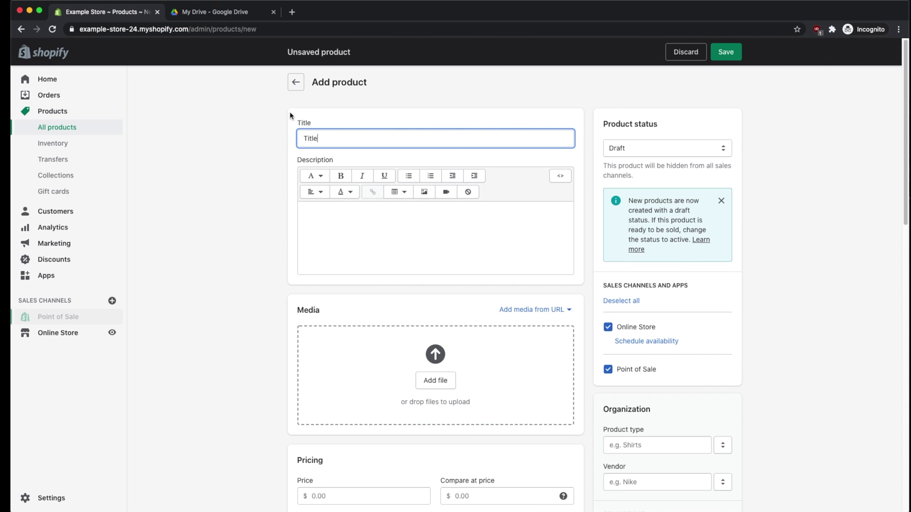
pyautogui.click(238, 123)
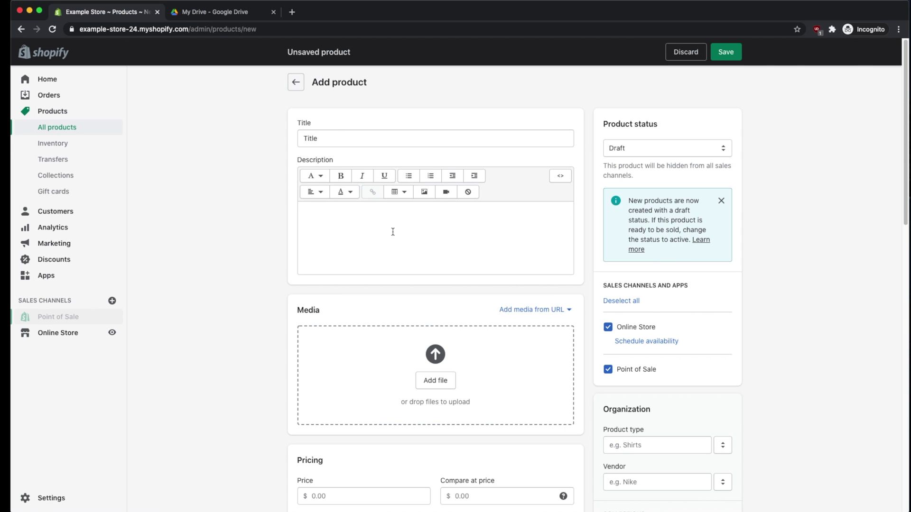
pyautogui.moveTo(294, 159); pyautogui.dragTo(336, 162)
pyautogui.click(336, 163)
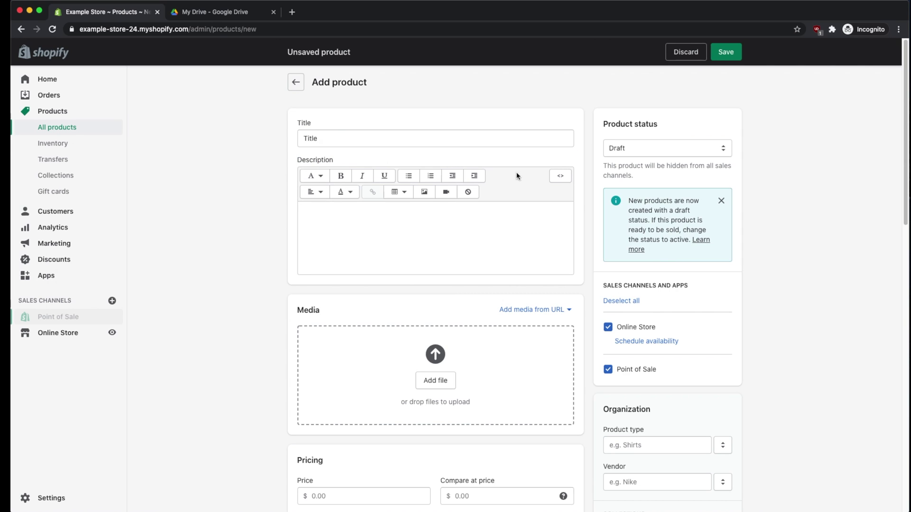
pyautogui.click(560, 177)
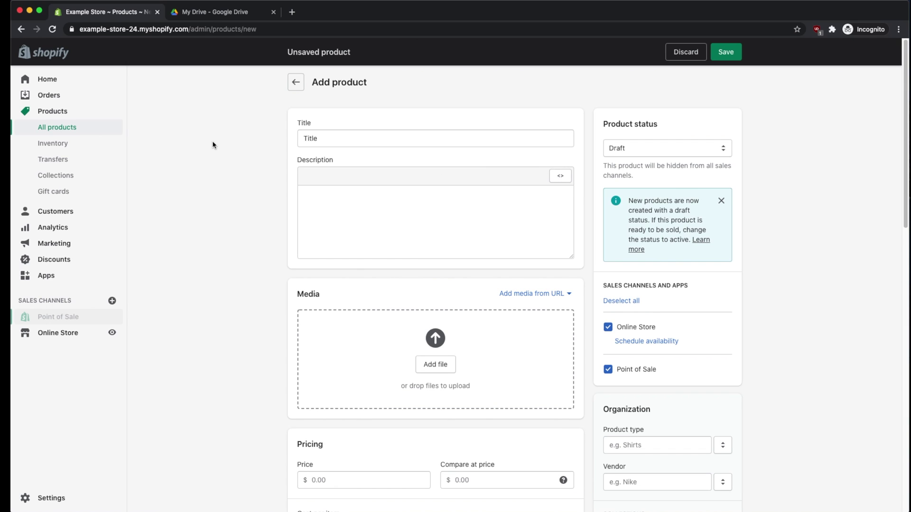
pyautogui.click(207, 18)
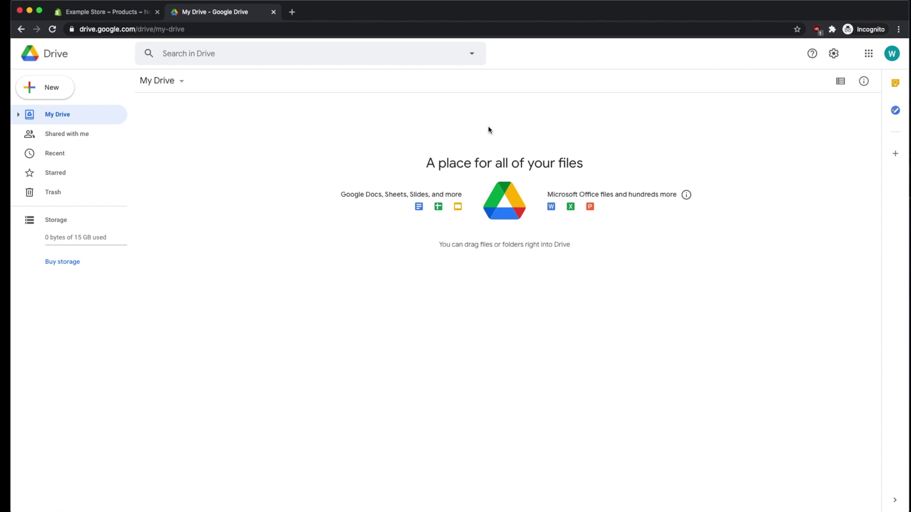
# Step: Check the signed-in Google account, upload Shopify_PDF.pdf to My Drive and preview it
pyautogui.click(892, 54)
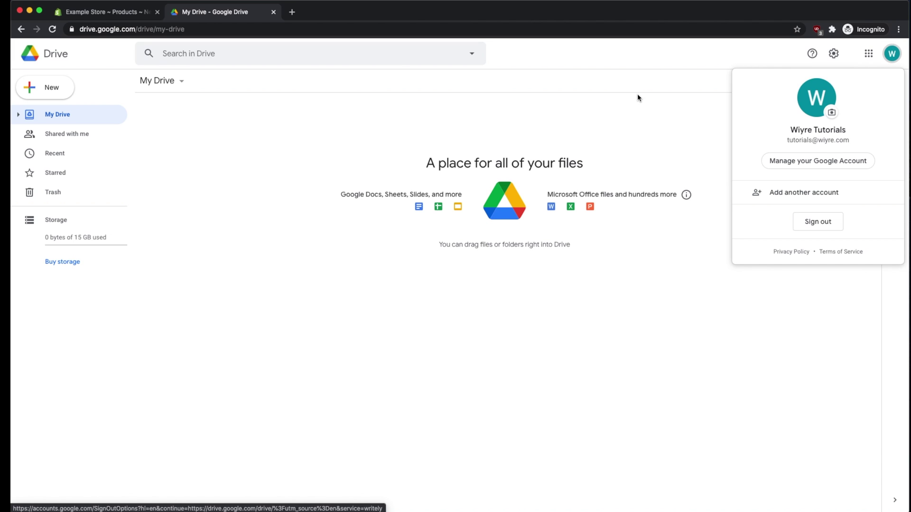
pyautogui.click(289, 126)
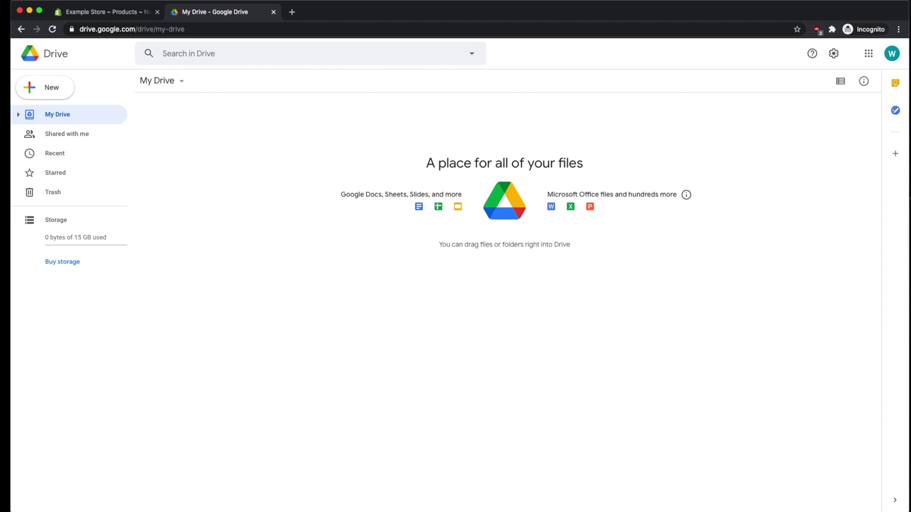
pyautogui.moveTo(615, 479); pyautogui.dragTo(265, 190)
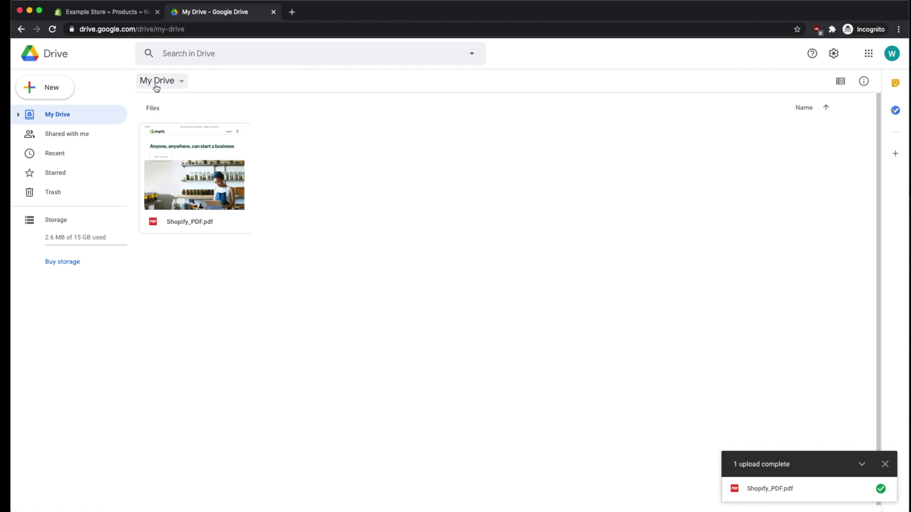
pyautogui.doubleClick(189, 181)
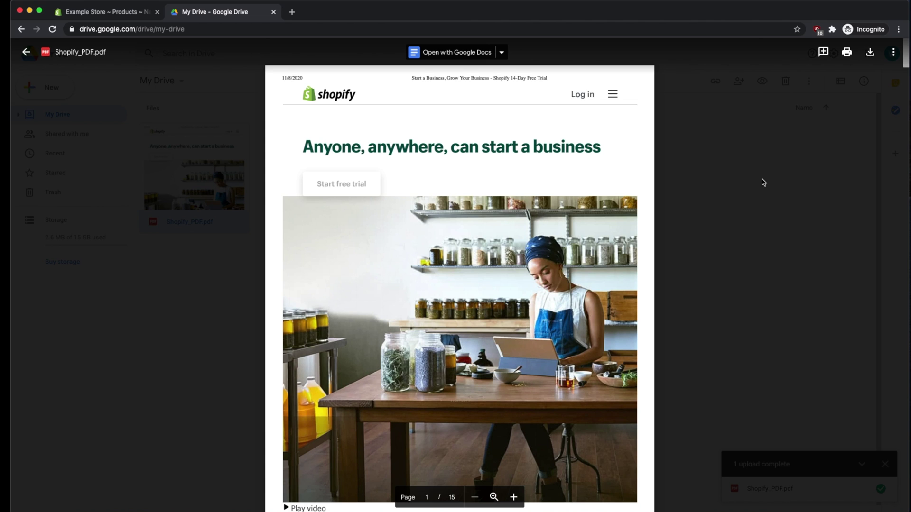
# Step: Open Shopify_PDF.pdf in its own tab from the More actions menu
pyautogui.click(892, 56)
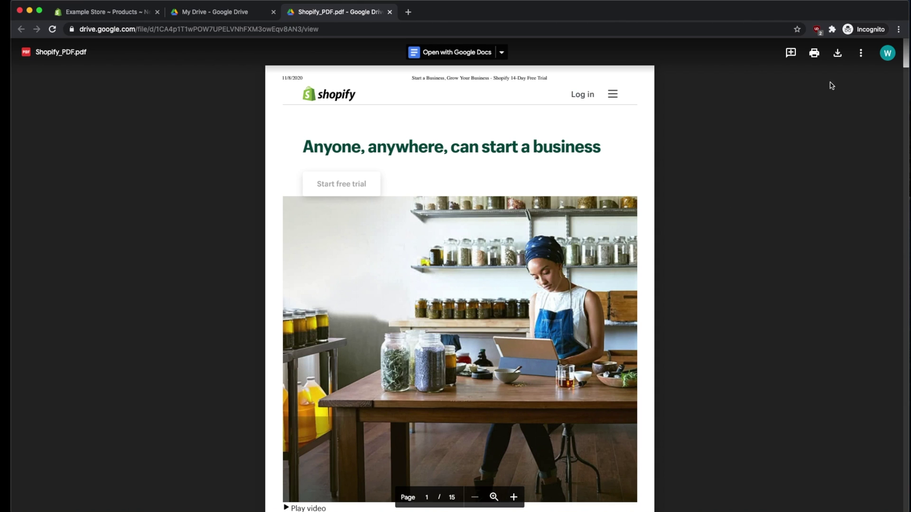
pyautogui.click(863, 54)
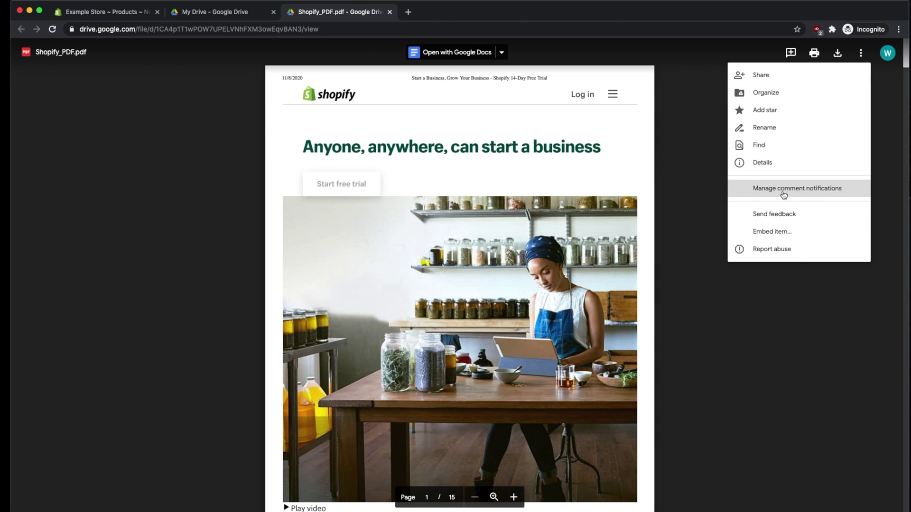
# Step: Copy the PDF's 640×480 iframe code from the Embed item dialog
pyautogui.click(802, 234)
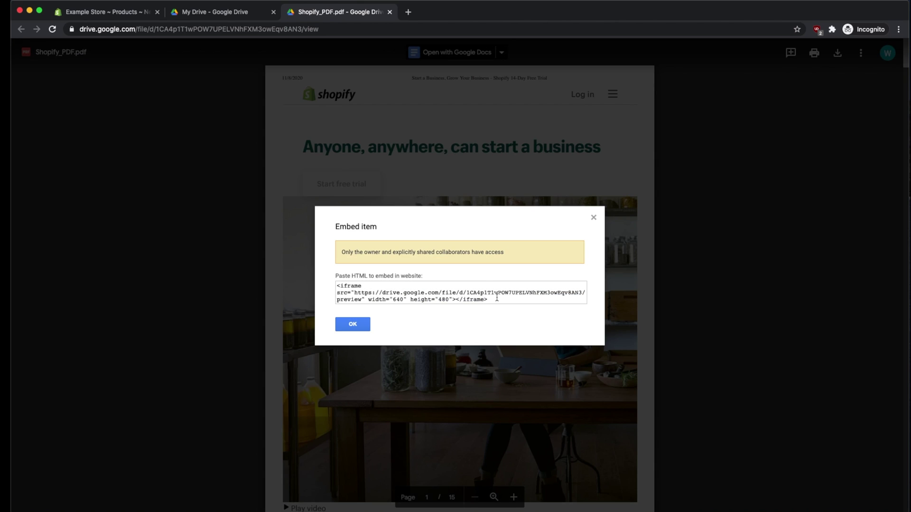
pyautogui.moveTo(336, 285); pyautogui.dragTo(489, 301)
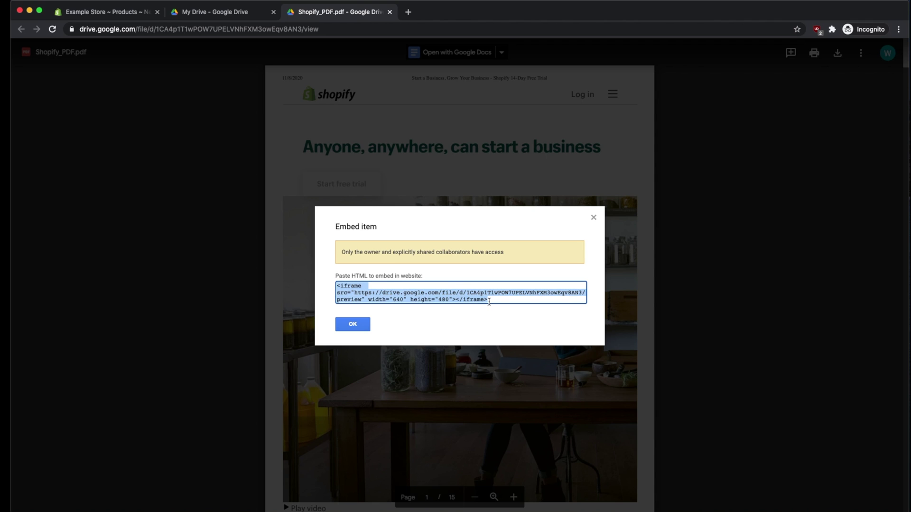
pyautogui.rightClick(454, 297)
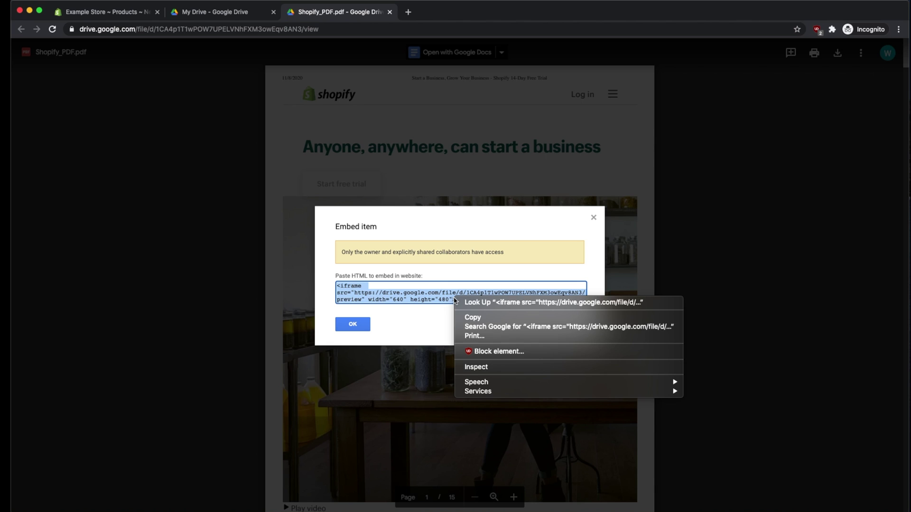
pyautogui.click(485, 317)
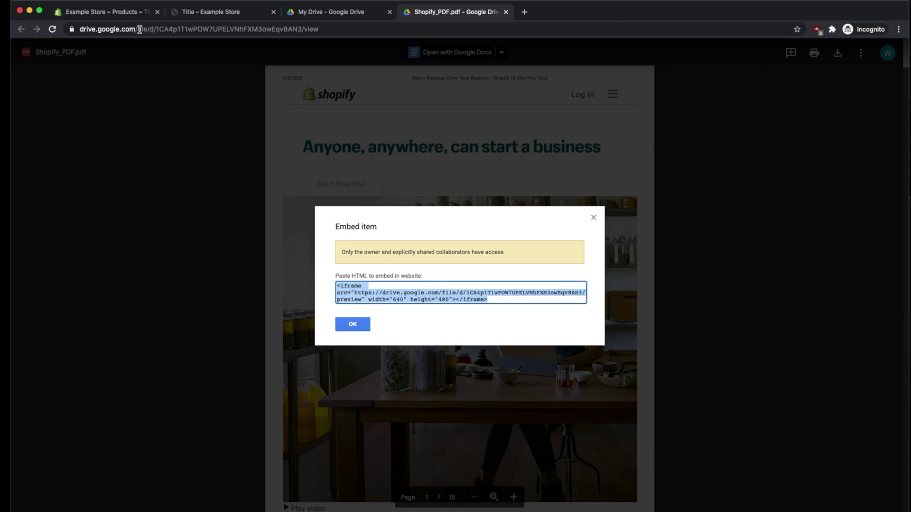
# Step: Paste the Drive iframe code into the Title product's HTML description and view it as rich text
pyautogui.click(100, 14)
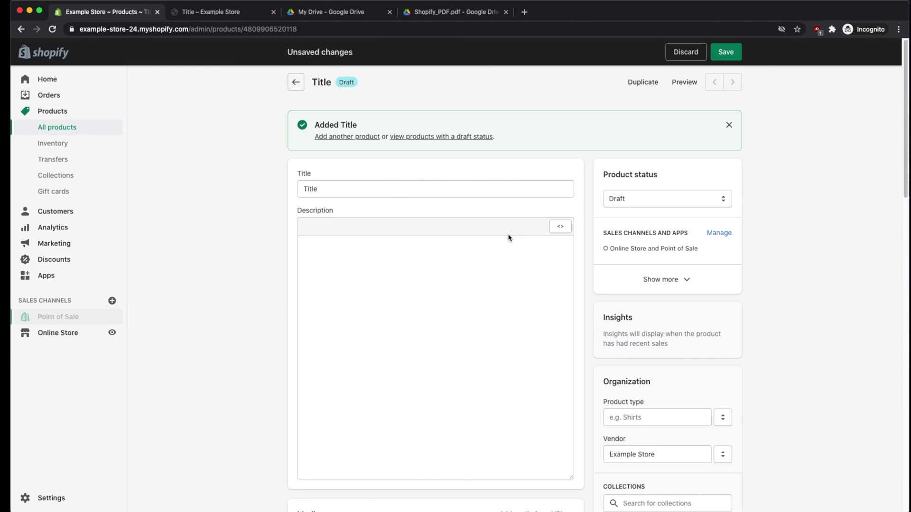
pyautogui.click(560, 228)
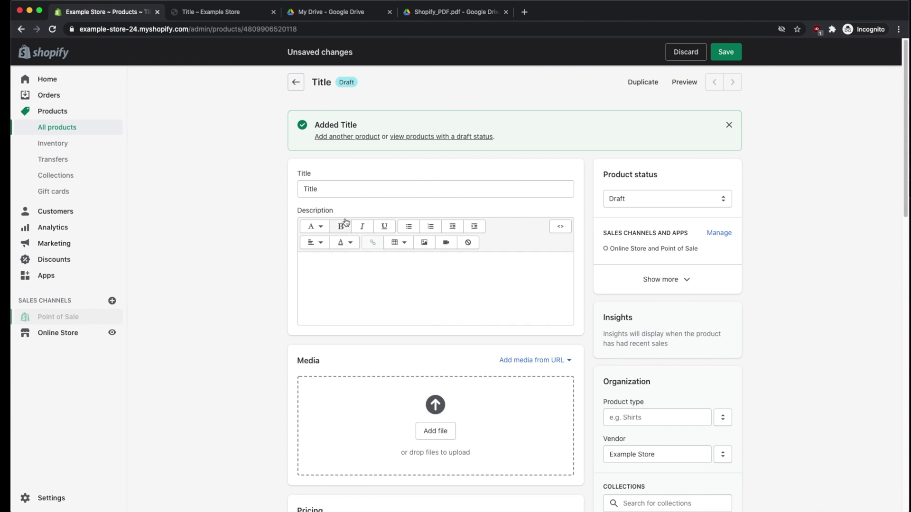
pyautogui.click(560, 227)
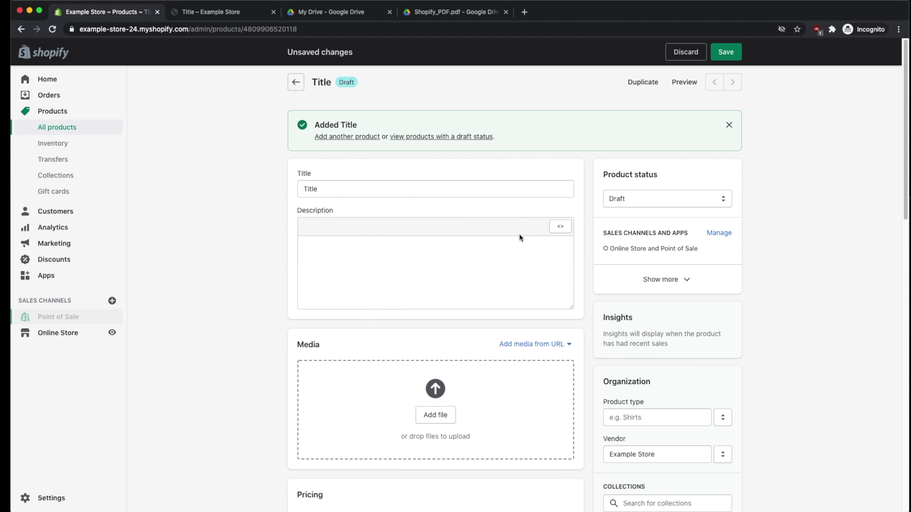
pyautogui.click(326, 249)
pyautogui.rightClick(327, 251)
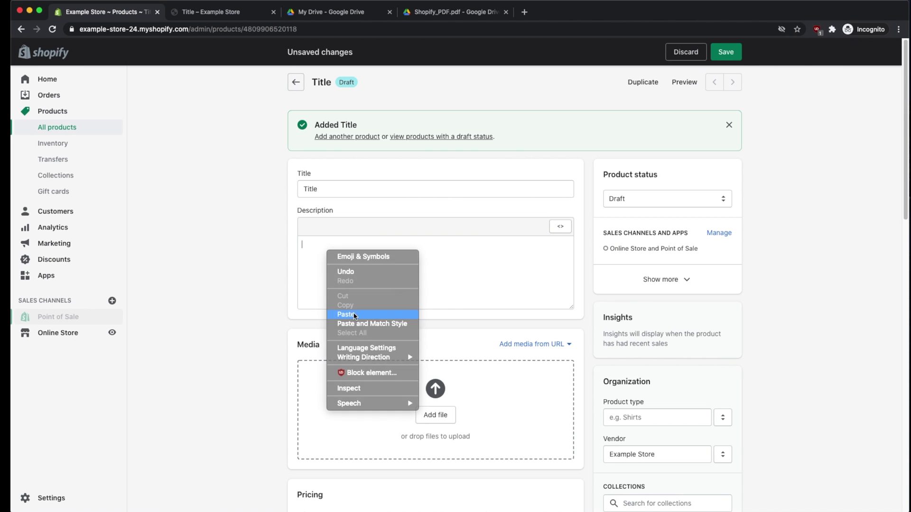
pyautogui.click(346, 315)
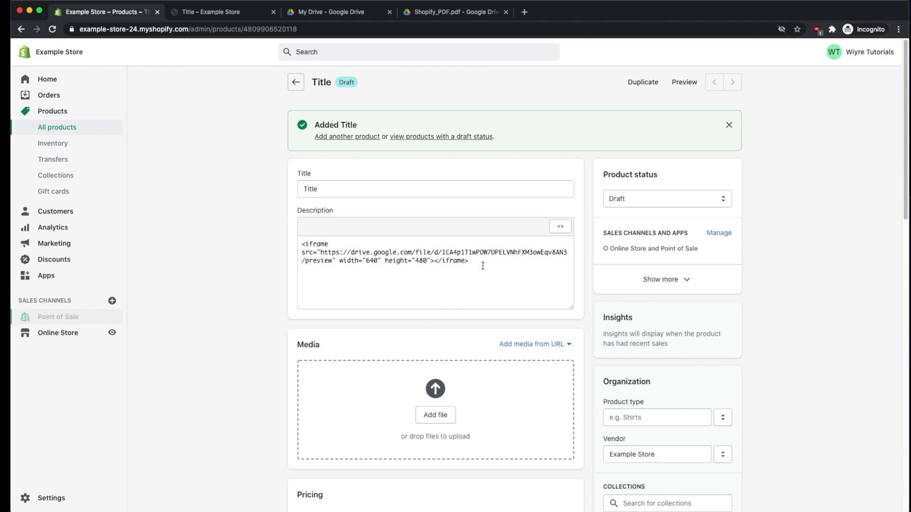
pyautogui.click(561, 226)
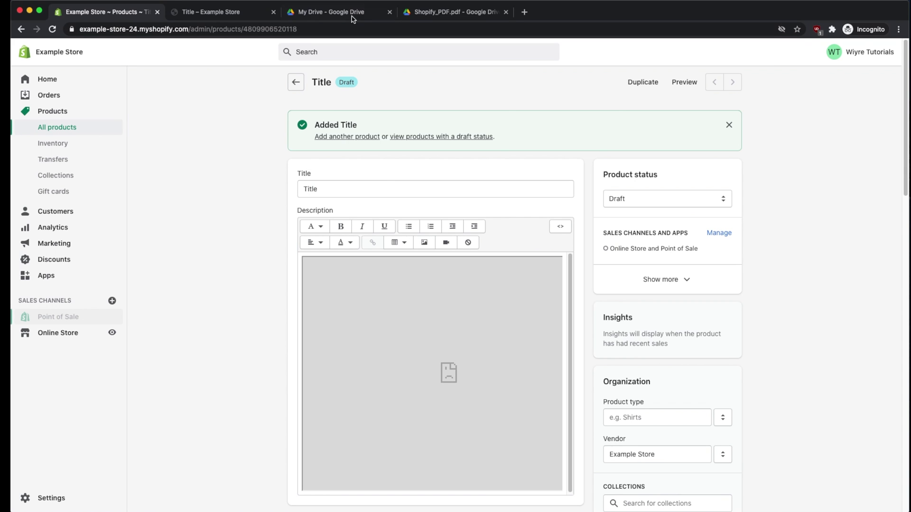
# Step: Back in the Drive PDF tab, close the embed code window
pyautogui.click(455, 14)
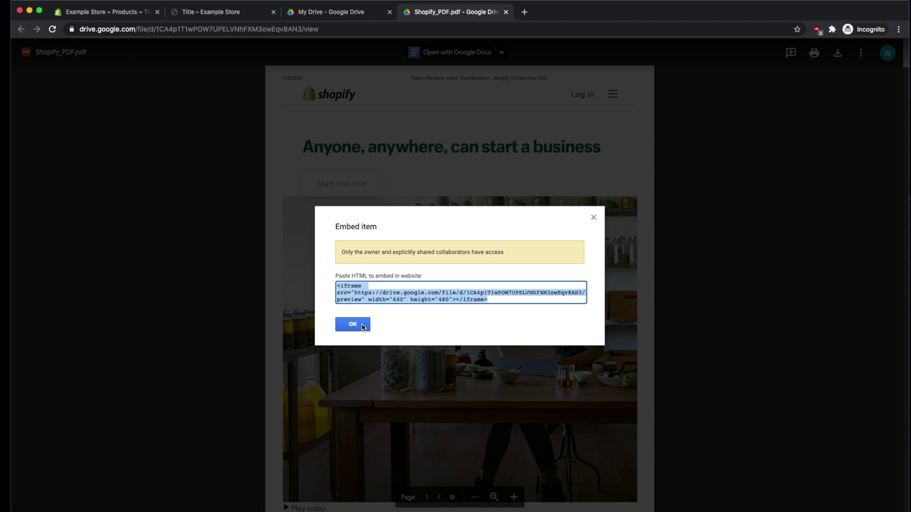
pyautogui.click(362, 325)
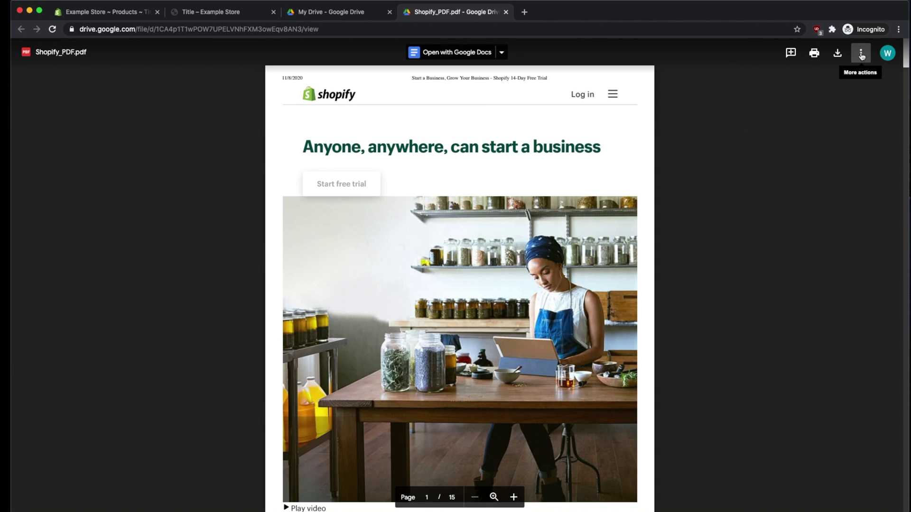
pyautogui.click(862, 57)
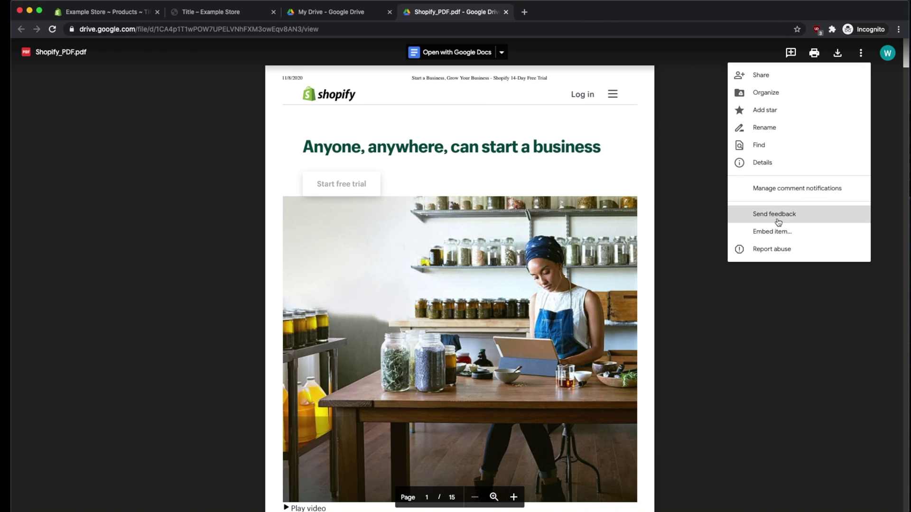
# Step: Change Shopify_PDF.pdf's general access to 'Anyone with the link' as Viewer and close sharing
pyautogui.click(790, 77)
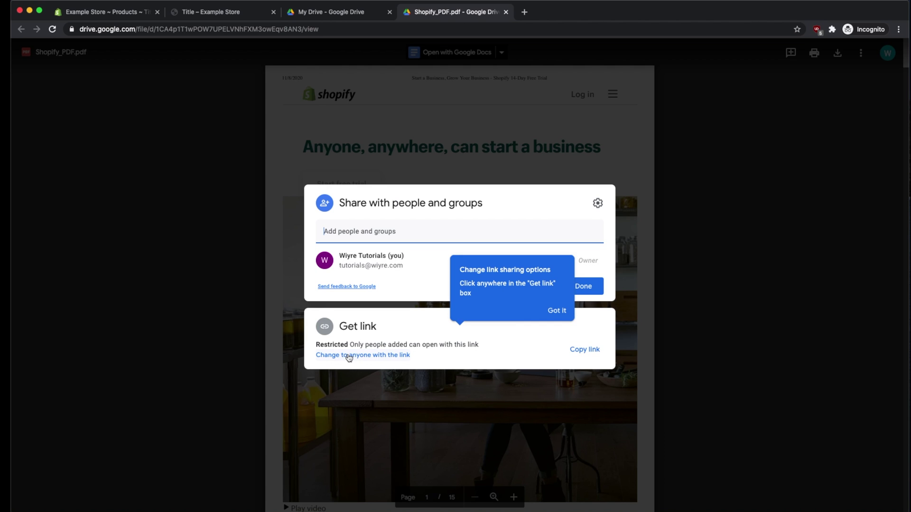
pyautogui.click(348, 356)
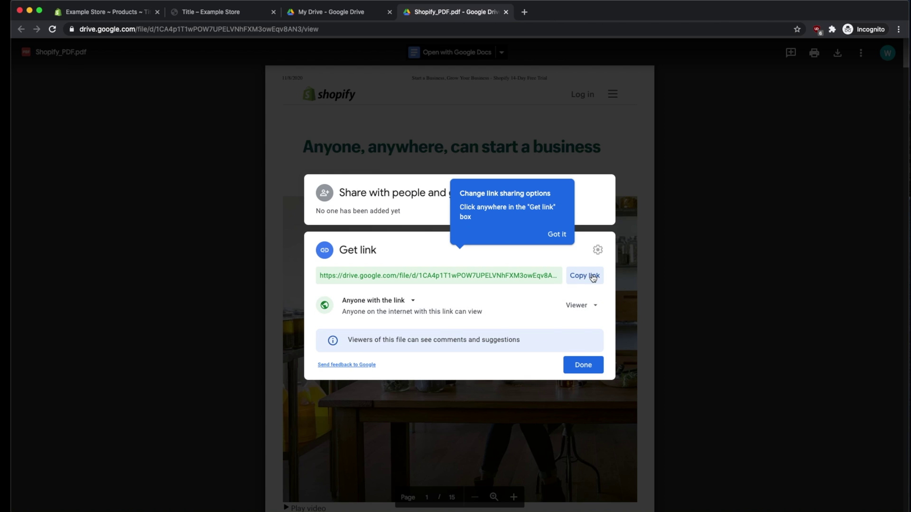
pyautogui.click(589, 374)
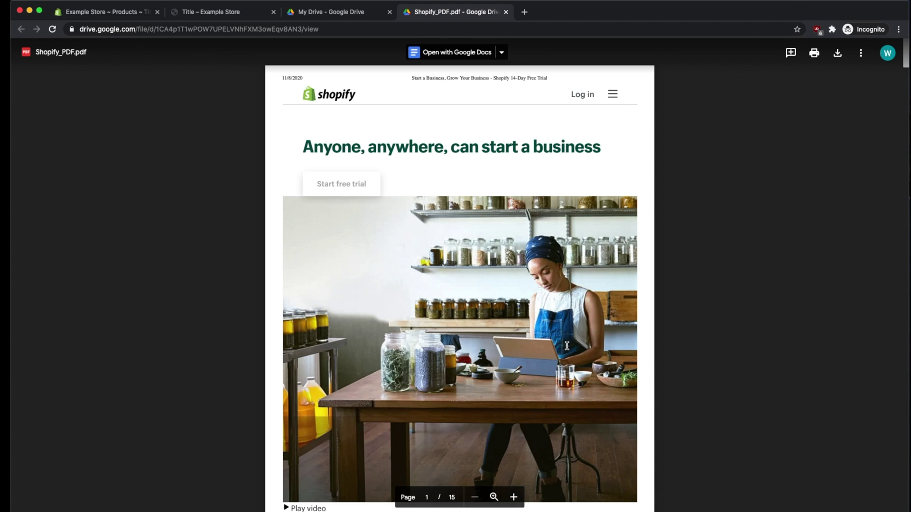
# Step: In the Title product preview, page through the now-loading embedded Drive PDF and scroll back up
pyautogui.click(110, 13)
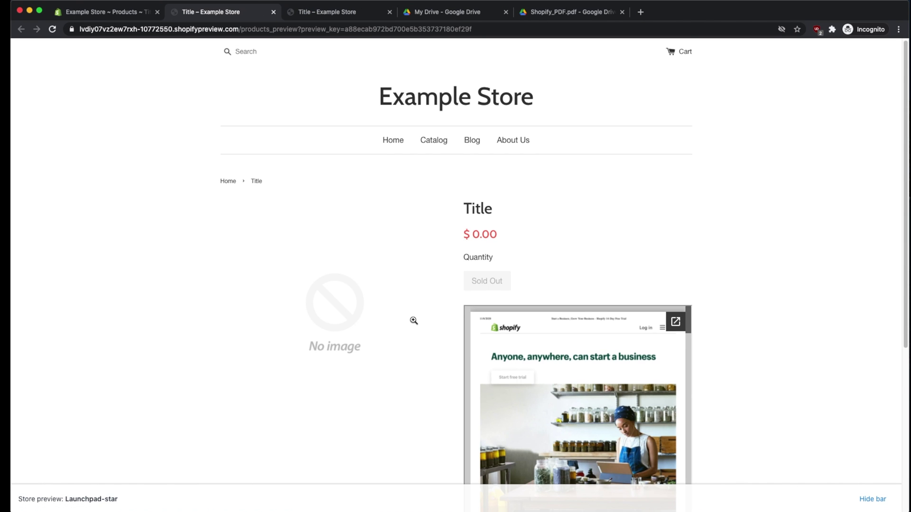
pyautogui.scroll(-1, 413, 319)
pyautogui.scroll(-3, 420, 370)
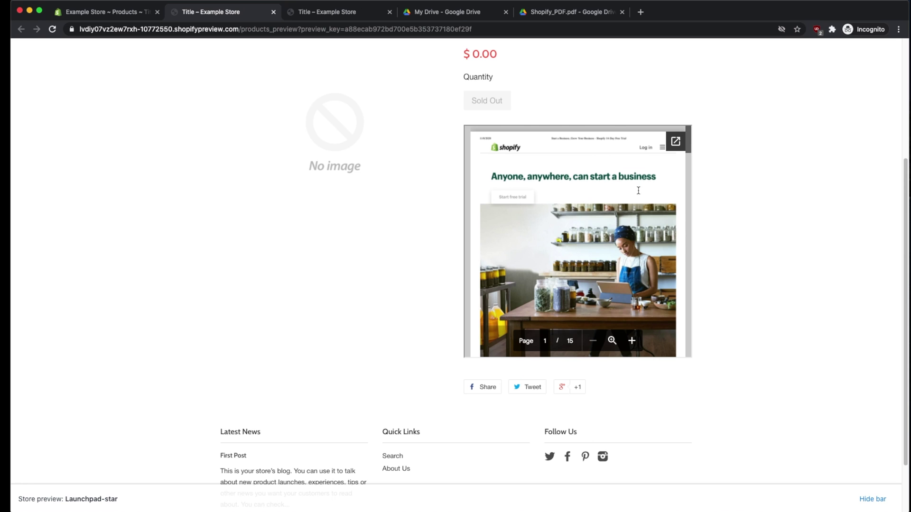
pyautogui.scroll(-2, 689, 152)
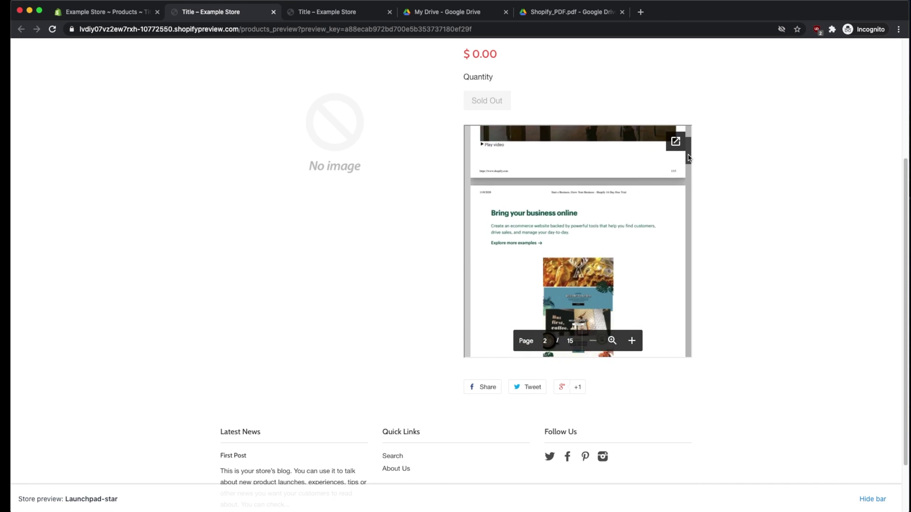
pyautogui.moveTo(688, 158); pyautogui.dragTo(693, 139)
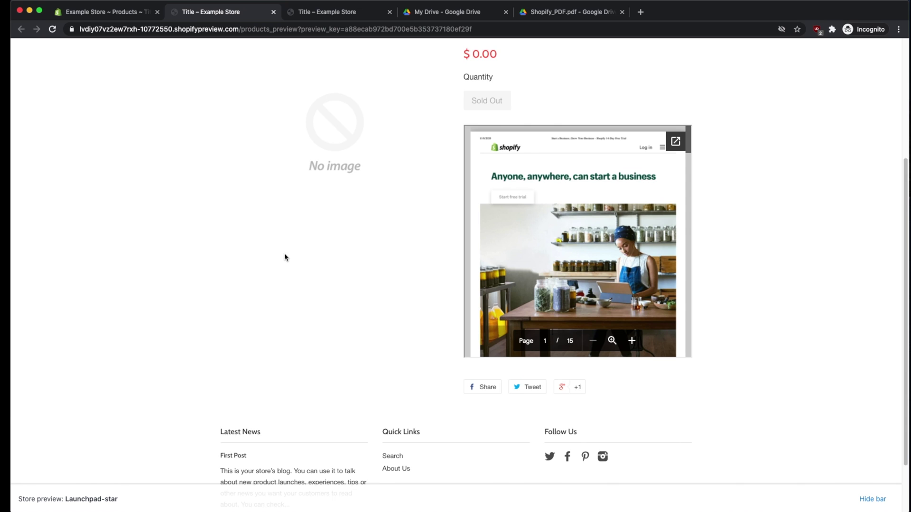
pyautogui.scroll(-3, 284, 255)
pyautogui.scroll(10, 283, 256)
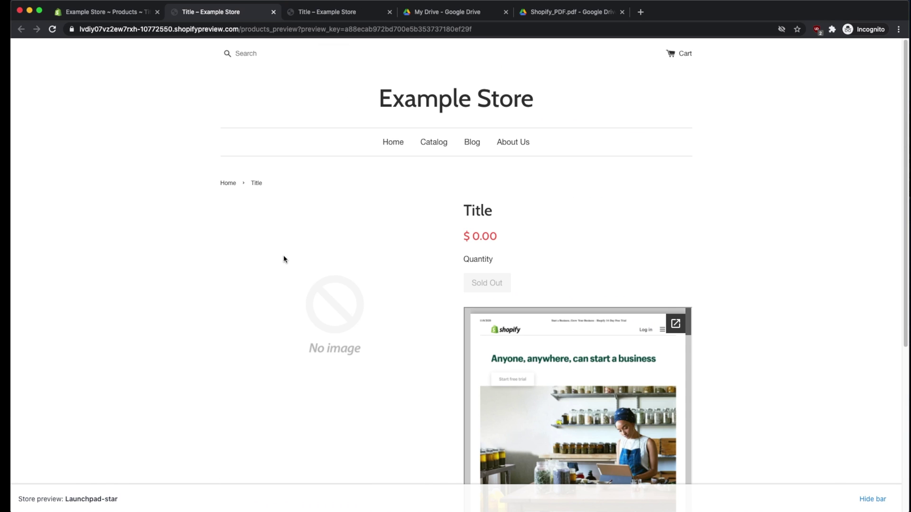
# Step: In the admin, go to Online Store > Pages, add a new page and select its Title field
pyautogui.click(103, 13)
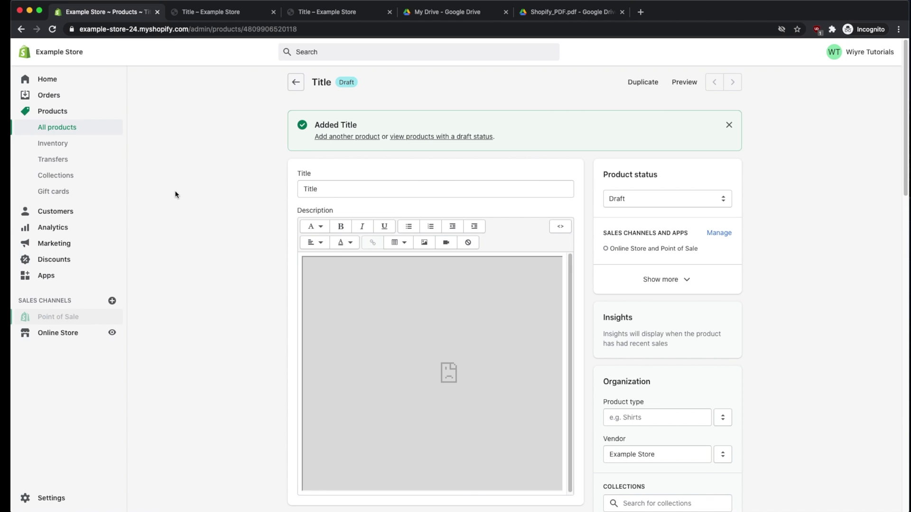
pyautogui.click(61, 335)
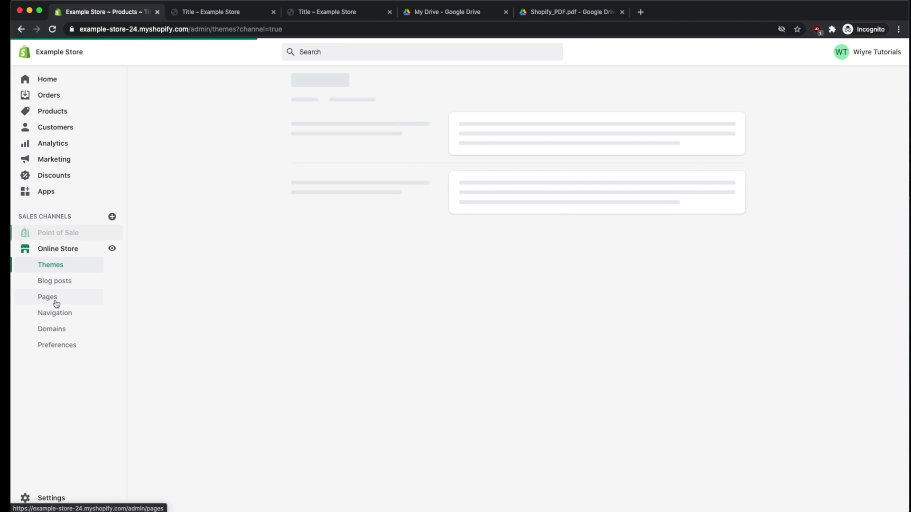
pyautogui.click(47, 299)
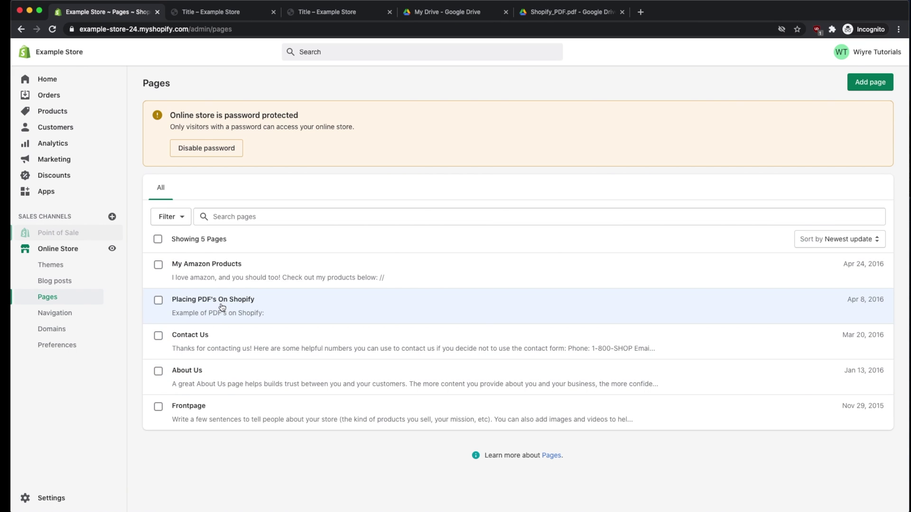
pyautogui.click(869, 82)
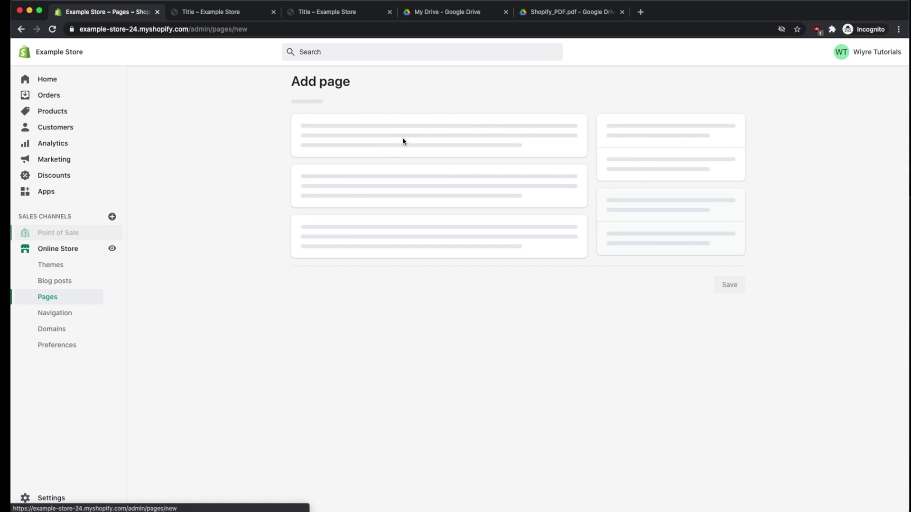
pyautogui.click(341, 128)
# Step: Title the page 'New Page' and paste the Drive PDF iframe code into its HTML content
pyautogui.write('New Page')
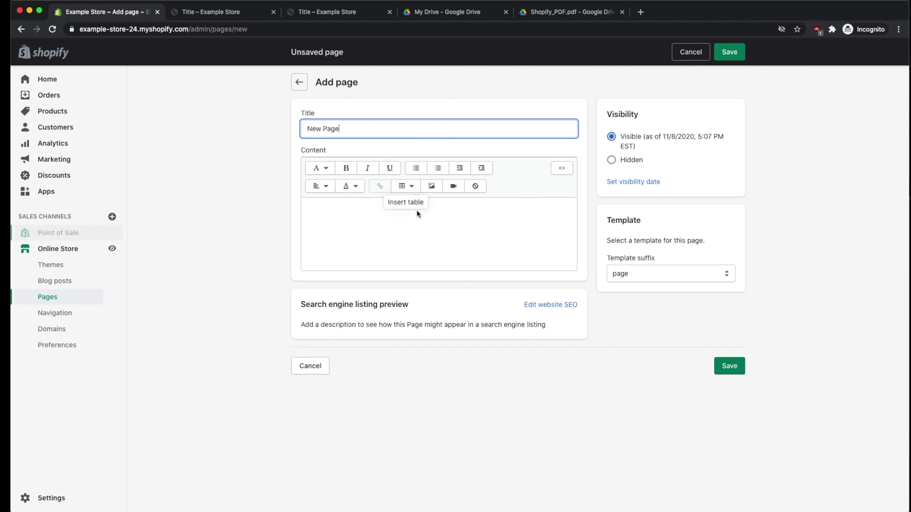
pyautogui.click(375, 215)
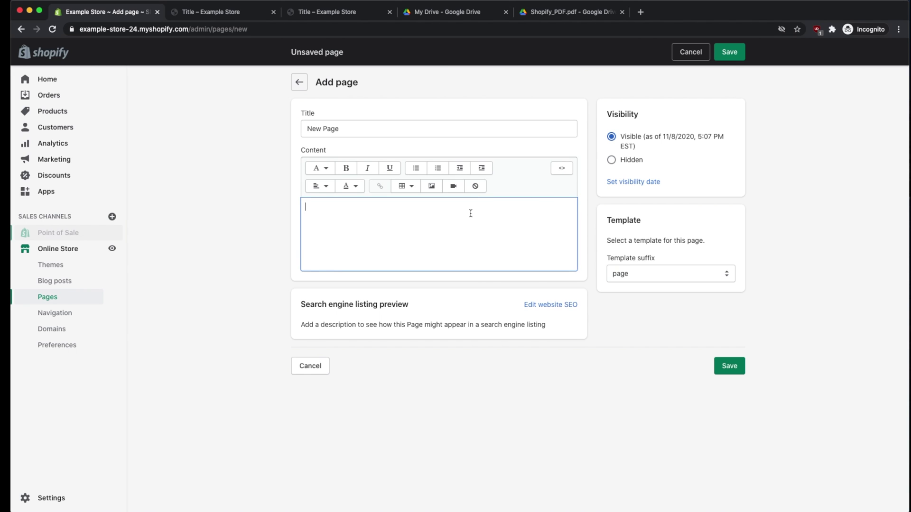
pyautogui.click(559, 169)
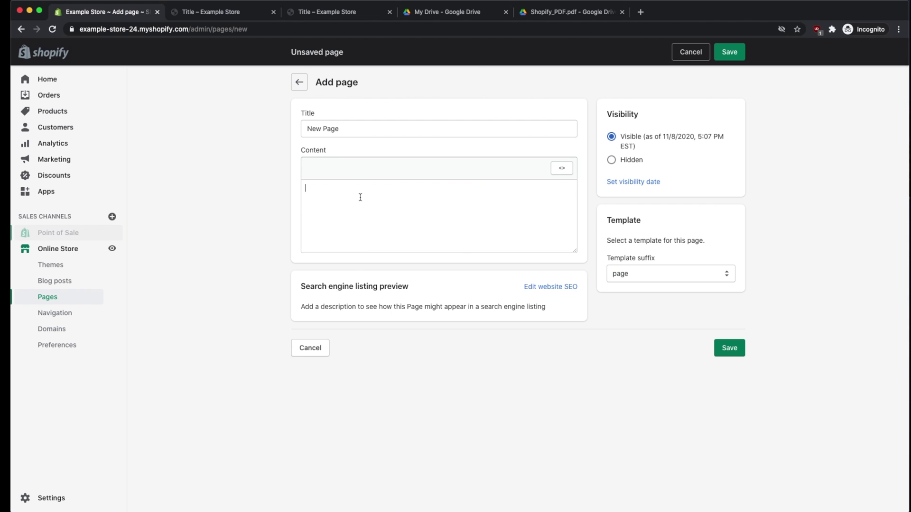
pyautogui.write('<iframe src="https://drive.google.com/file/d/1CA4p1T1wPOW7UPELVNhFXM3owEqv8AN3/preview" width="640" height="480"></iframe>')
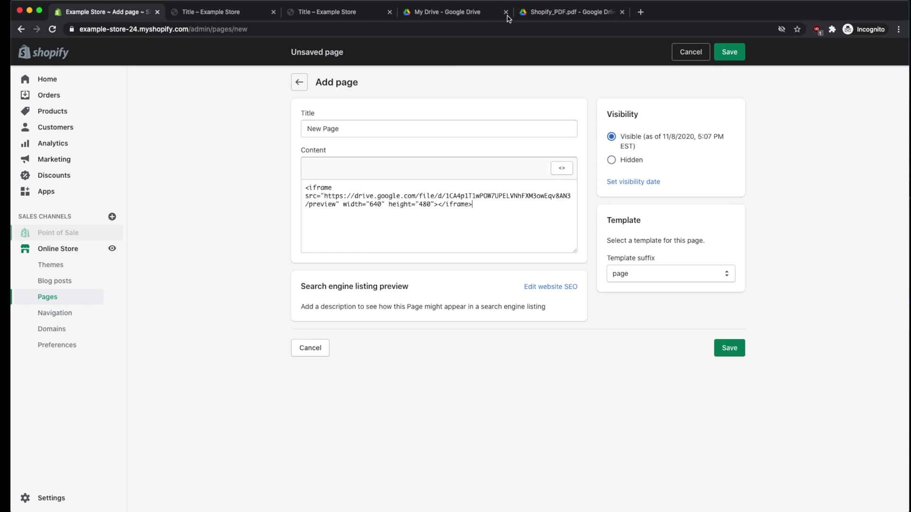
pyautogui.click(540, 15)
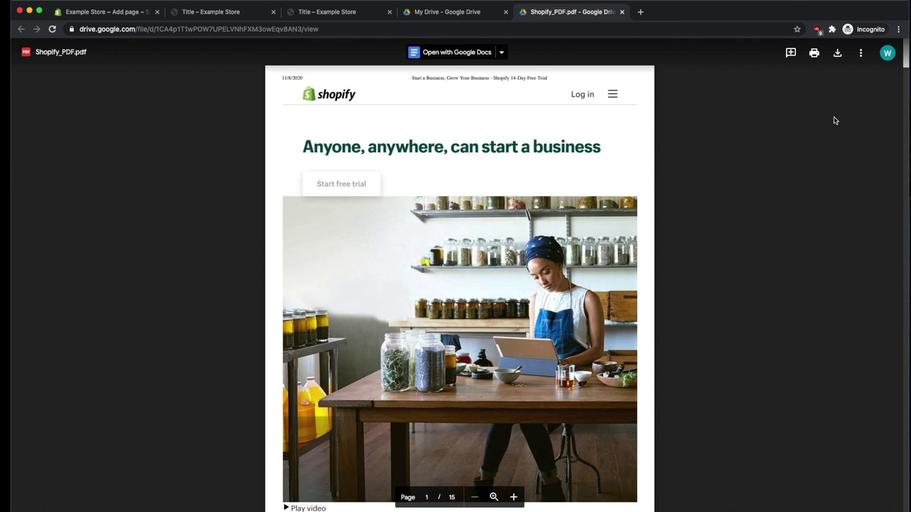
# Step: Show the PDF's iframe code through Drive's Embed item action, then return to the Shopify form
pyautogui.click(862, 56)
pyautogui.click(763, 231)
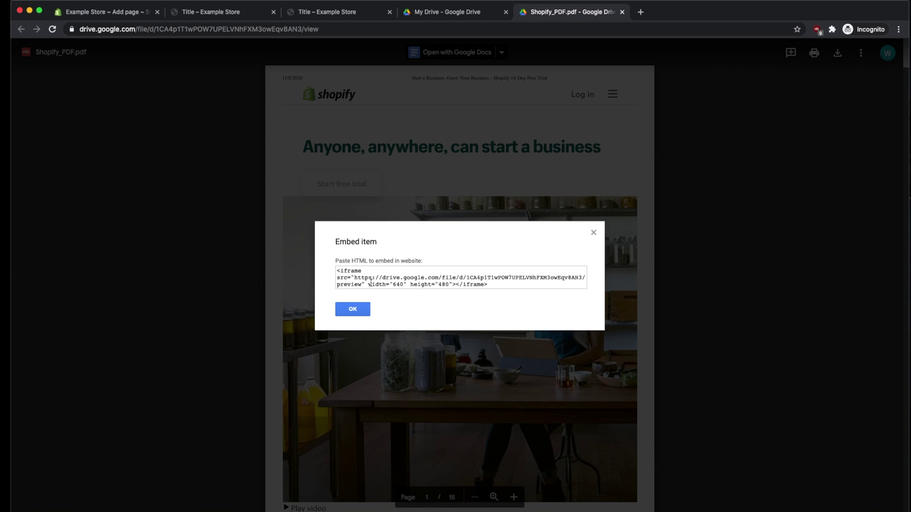
pyautogui.click(131, 18)
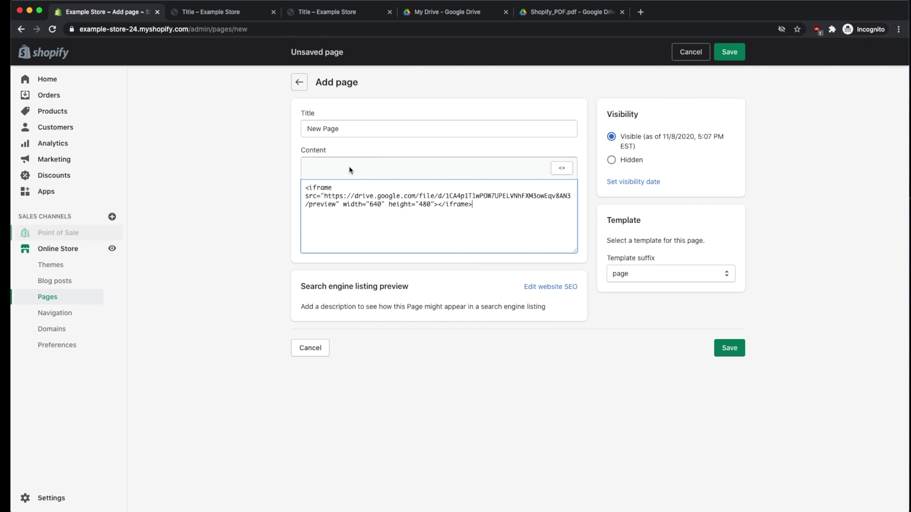
# Step: Save New Page and check that its embedded Drive PDF viewer shows page 1 of 15
pyautogui.click(737, 349)
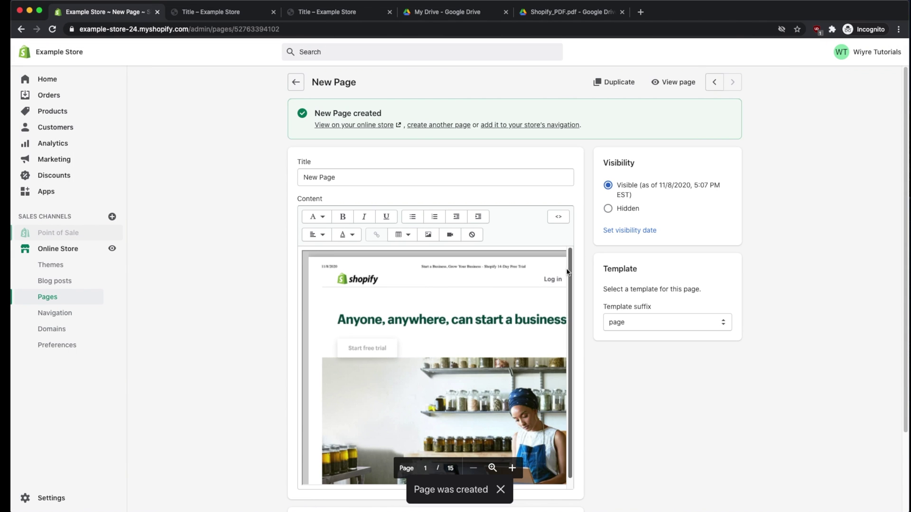
pyautogui.click(570, 269)
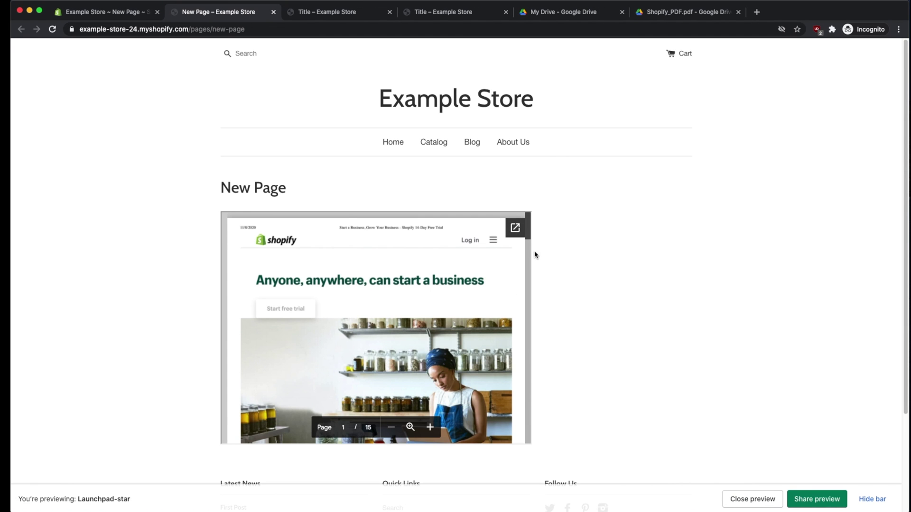
# Step: On the live page, scroll the embedded PDF down to page 3 and zoom in
pyautogui.moveTo(527, 234); pyautogui.dragTo(526, 262)
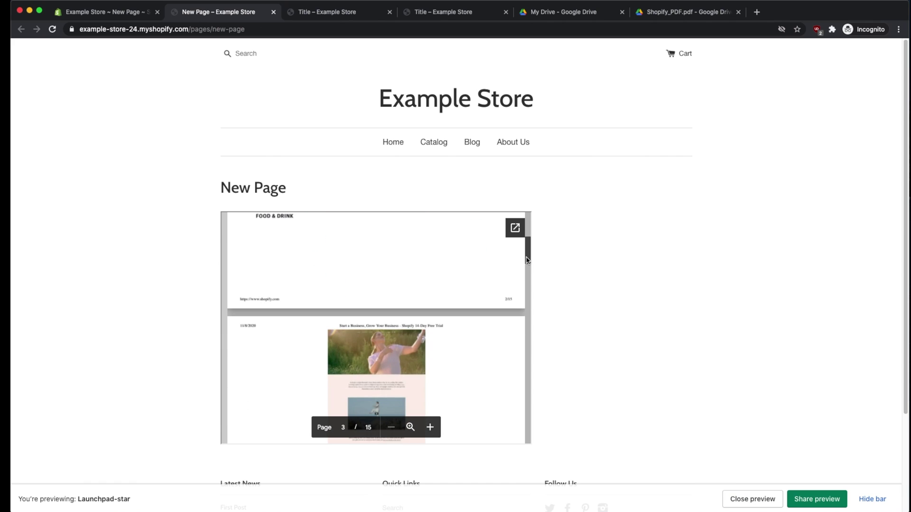
pyautogui.click(409, 427)
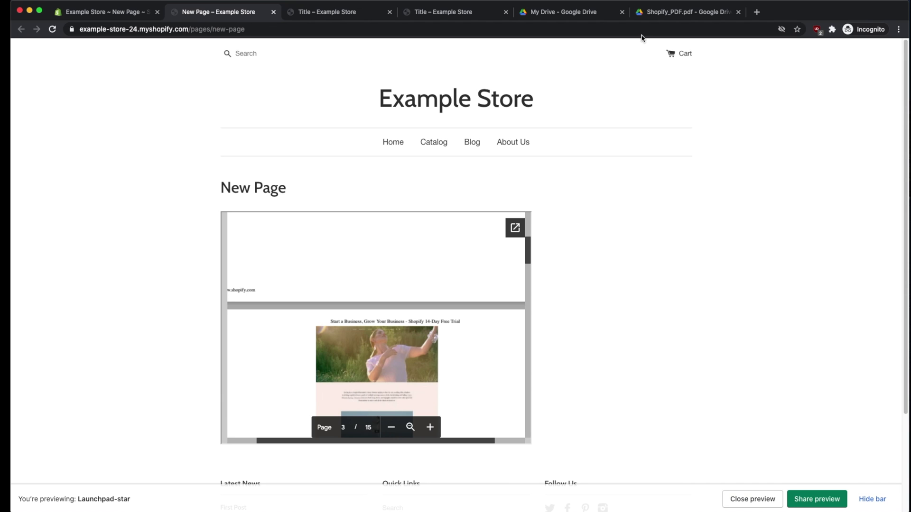
pyautogui.click(656, 17)
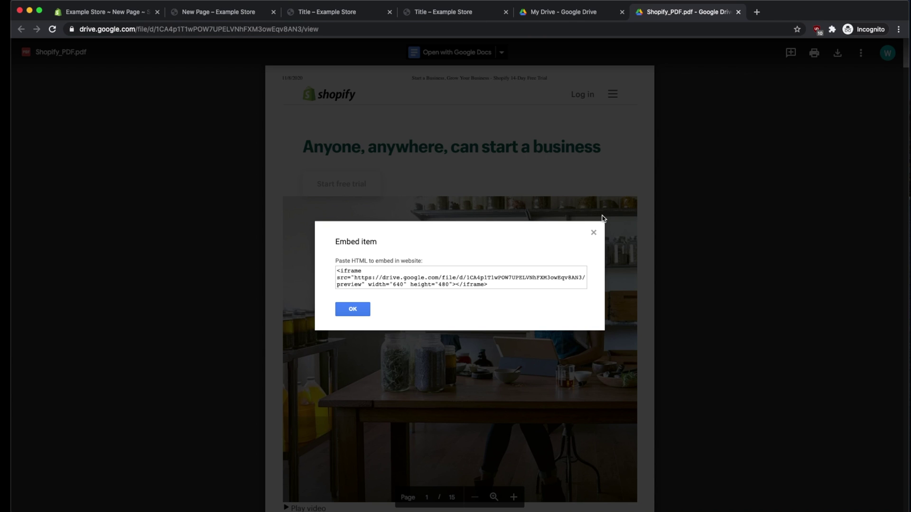
# Step: Close Drive's embed code dialog and go back to the My Drive file list
pyautogui.click(594, 233)
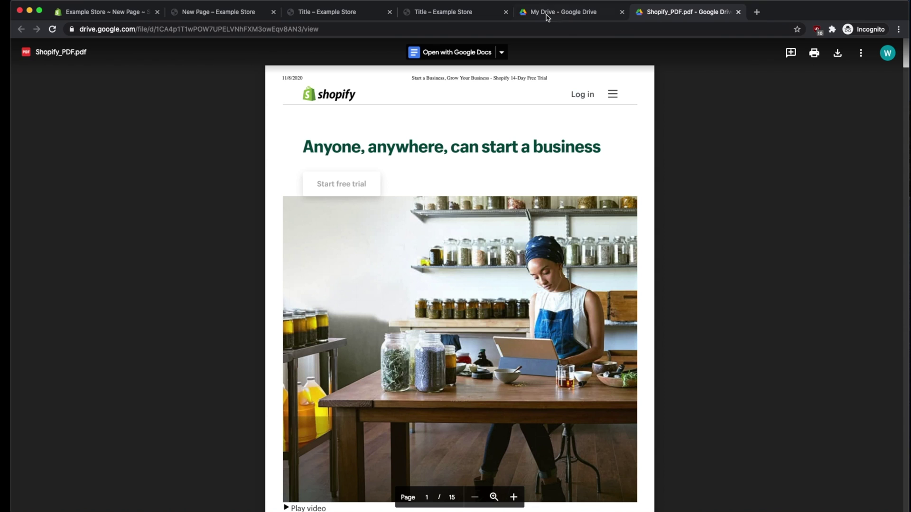
pyautogui.click(860, 56)
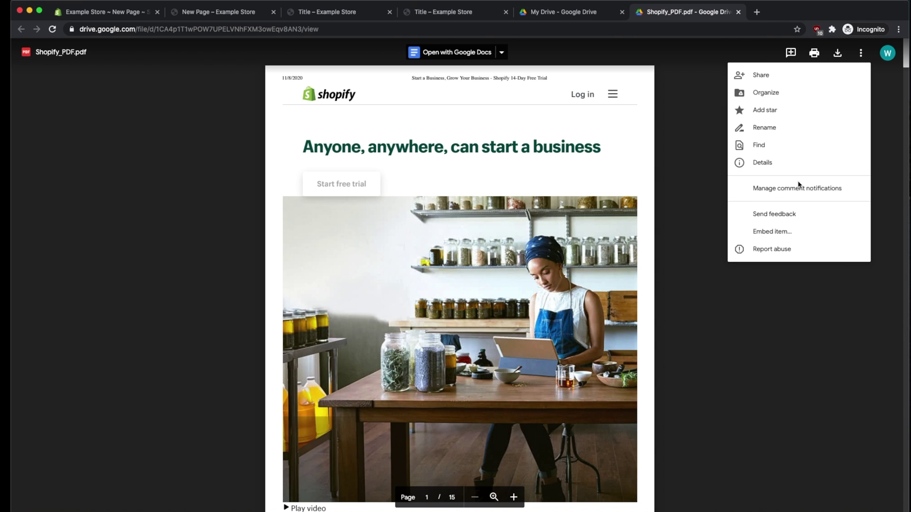
pyautogui.click(608, 139)
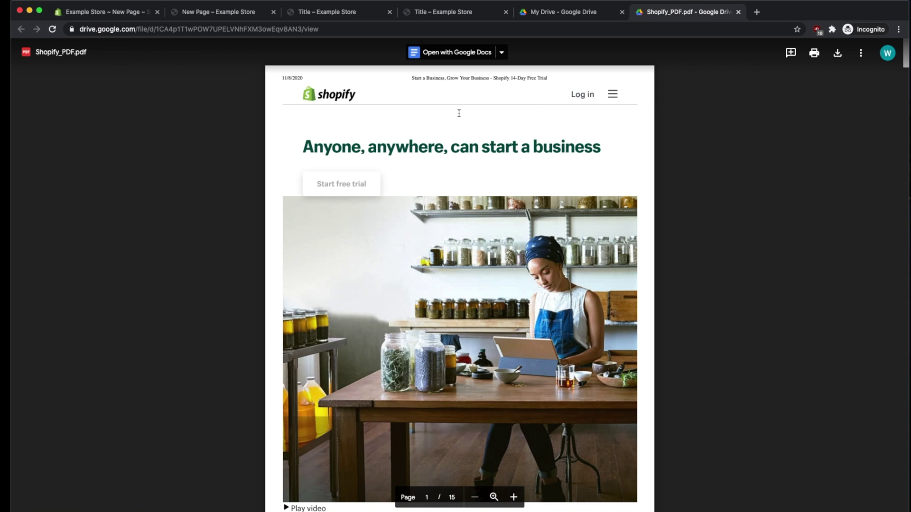
pyautogui.click(574, 16)
# Step: Reopen the Shopify_PDF.pdf preview from My Drive and bring up its actions list
pyautogui.click(231, 152)
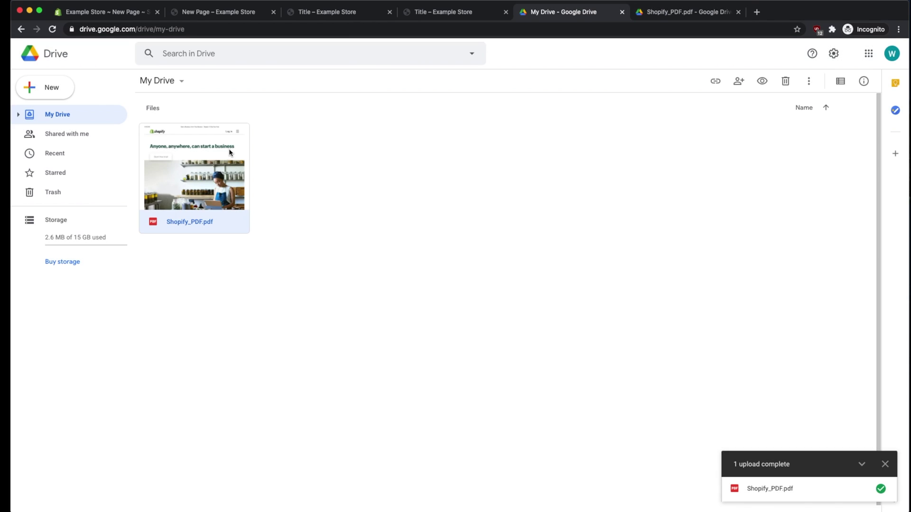
pyautogui.doubleClick(185, 185)
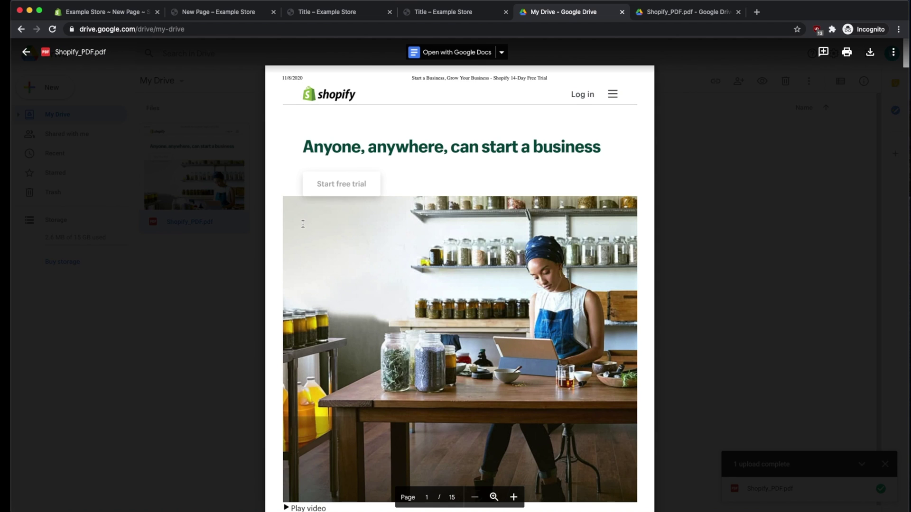
pyautogui.click(893, 55)
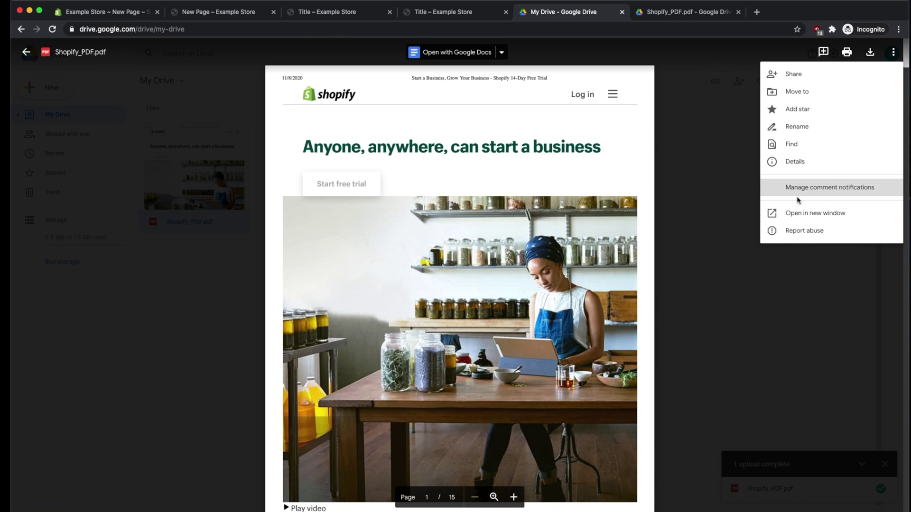